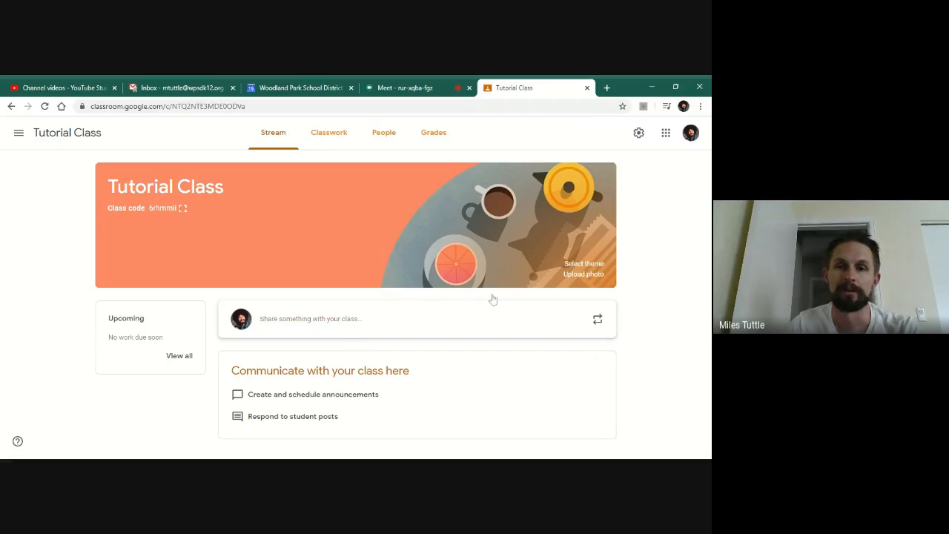
# - Create a new assignment from the class's classwork page, titled "New Assignment"
pyautogui.click(327, 140)
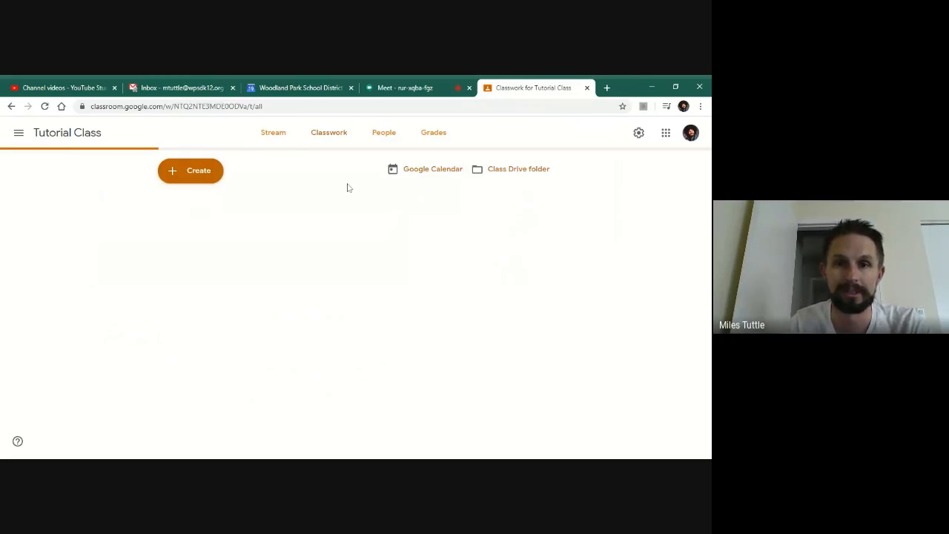
pyautogui.click(181, 177)
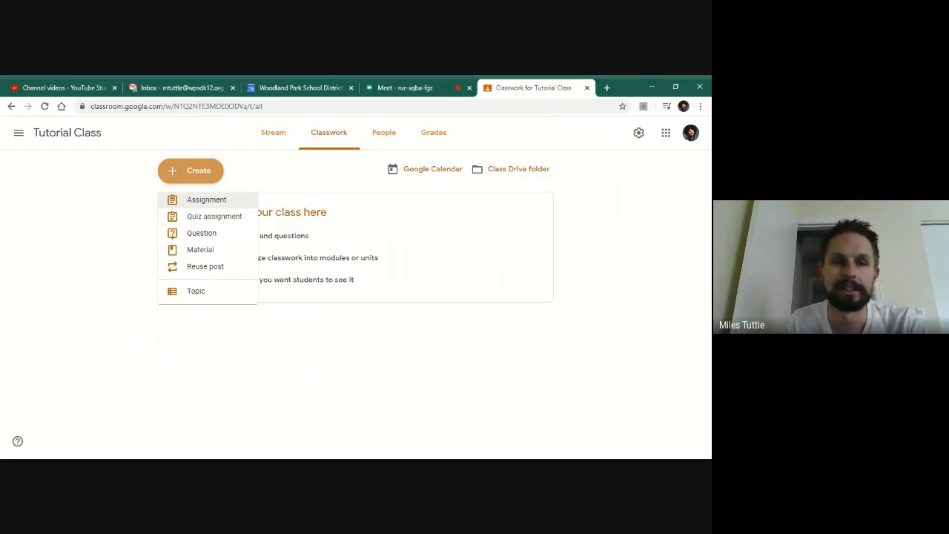
pyautogui.click(242, 203)
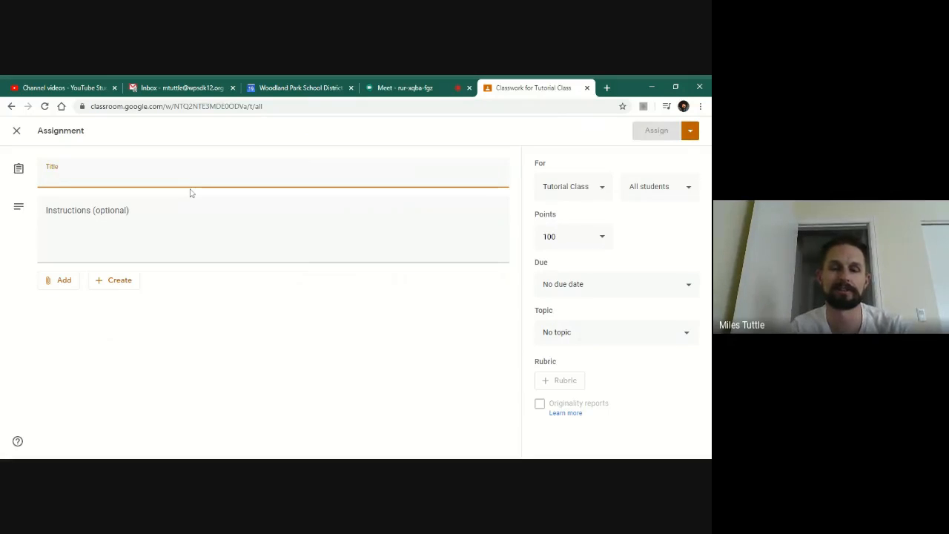
pyautogui.write('New Assi')
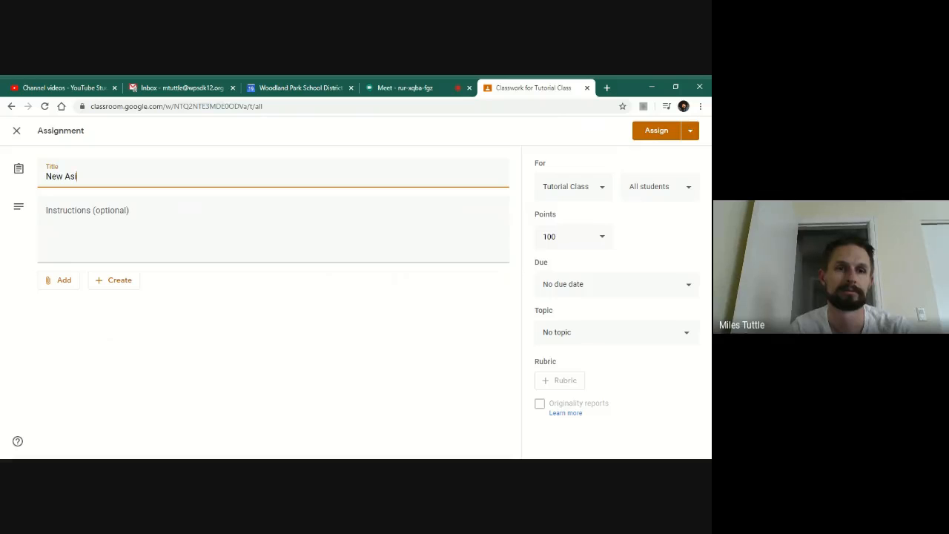
pyautogui.write('gnment')
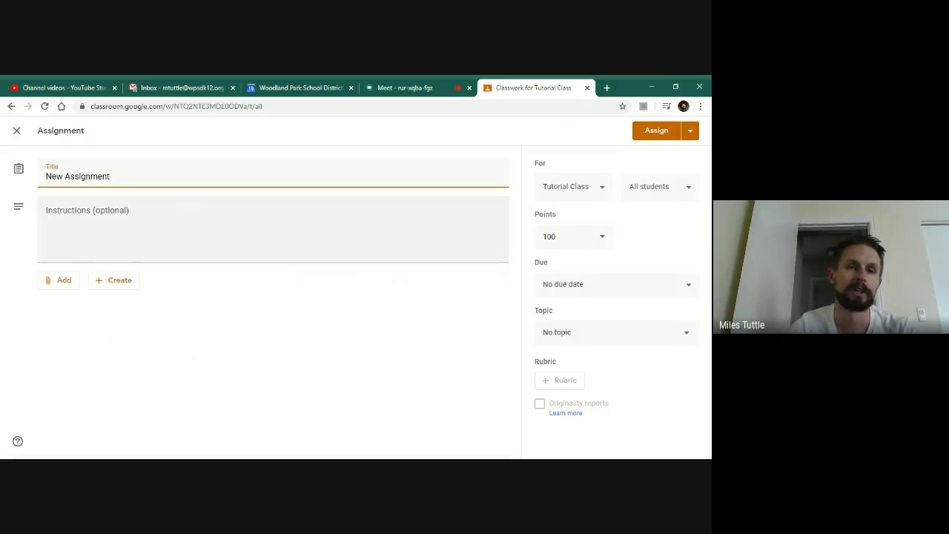
# - Enter the instructions "Look at the presentation. Take notes to be turned in."
pyautogui.press('Tab')
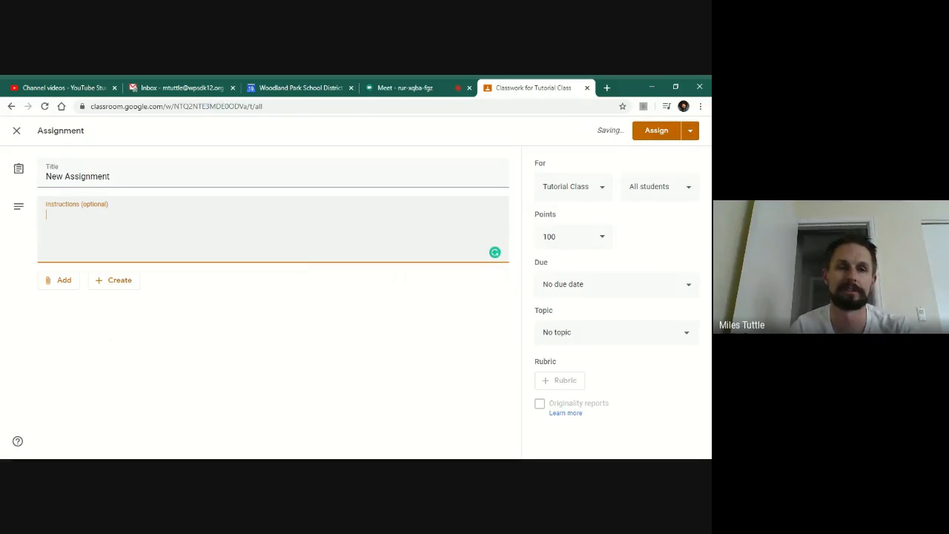
pyautogui.write('Look at the pre')
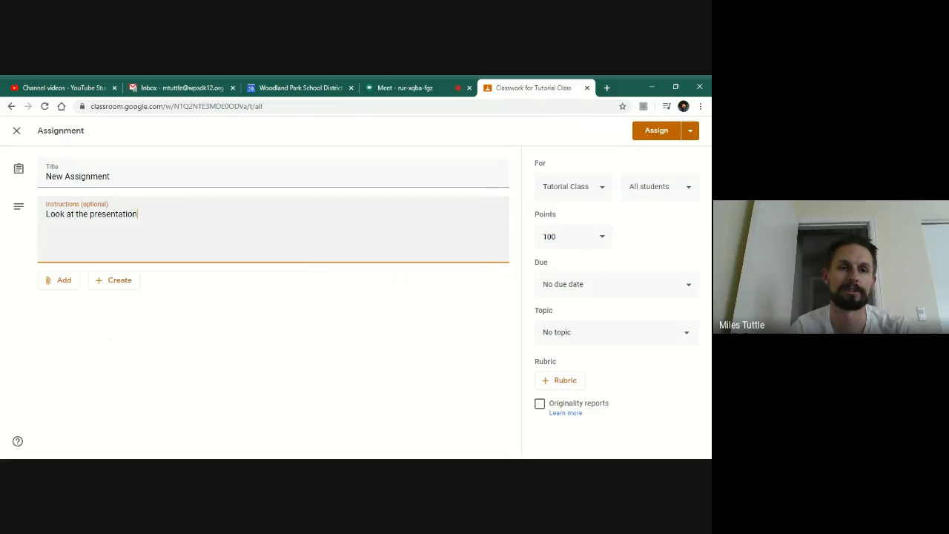
pyautogui.write('sentation. ')
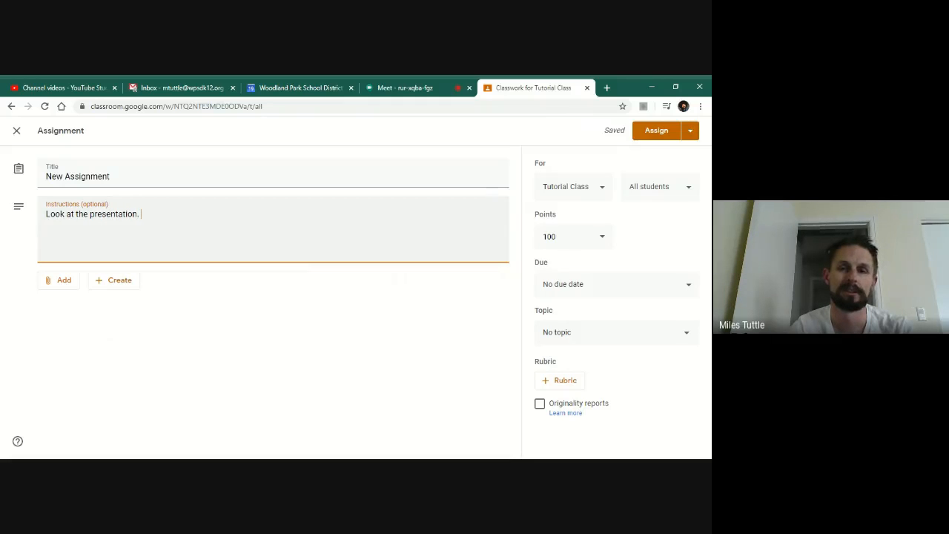
pyautogui.write('Take notes to b')
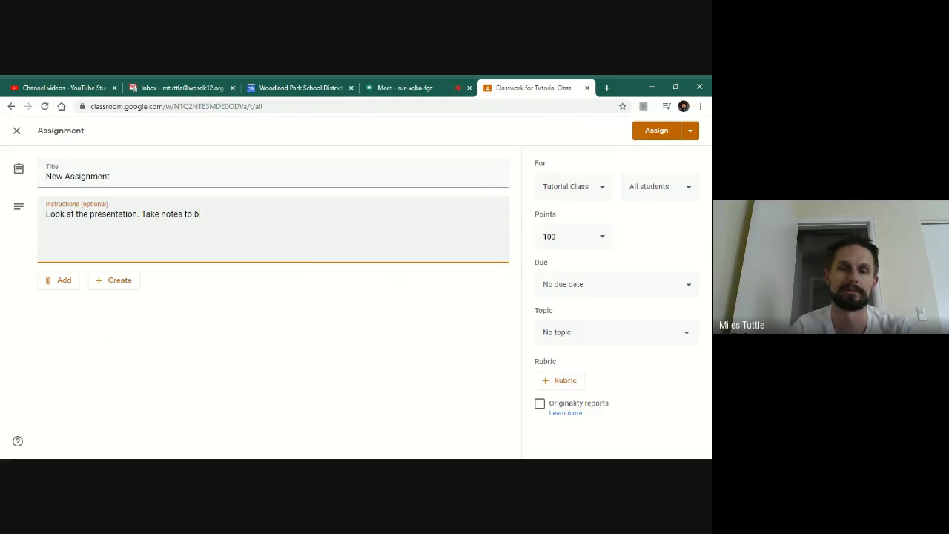
pyautogui.write('e turned in.')
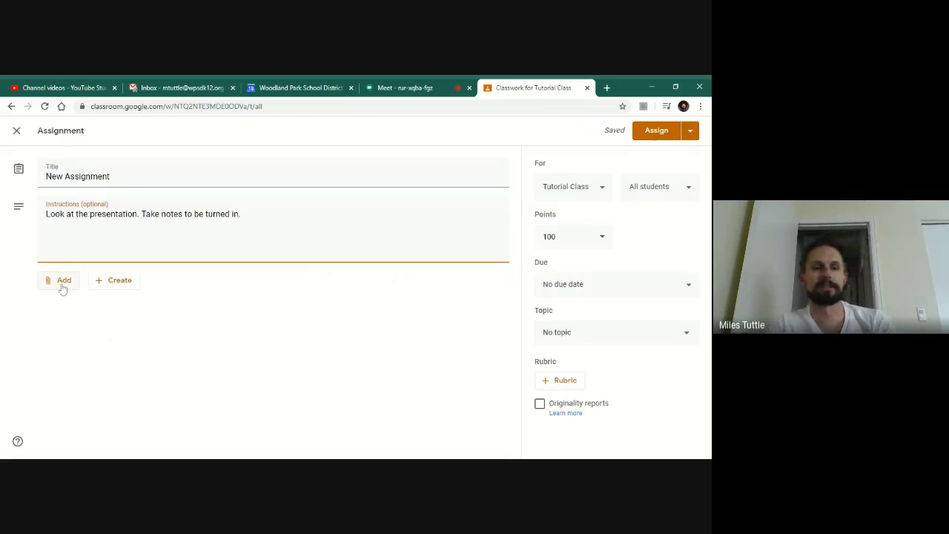
# - Attach the "Too much toilet paper" Google Slides file from Google Drive to the assignment
pyautogui.click(62, 288)
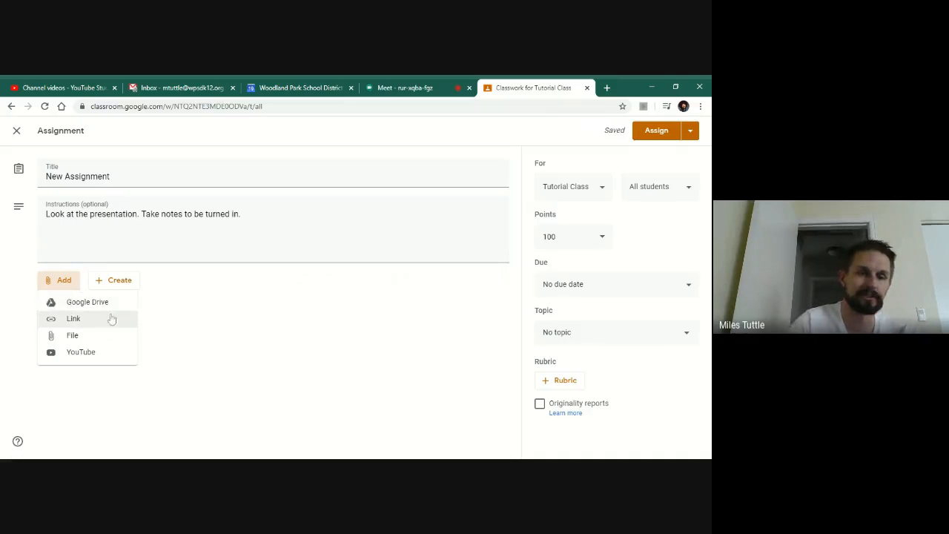
pyautogui.click(73, 308)
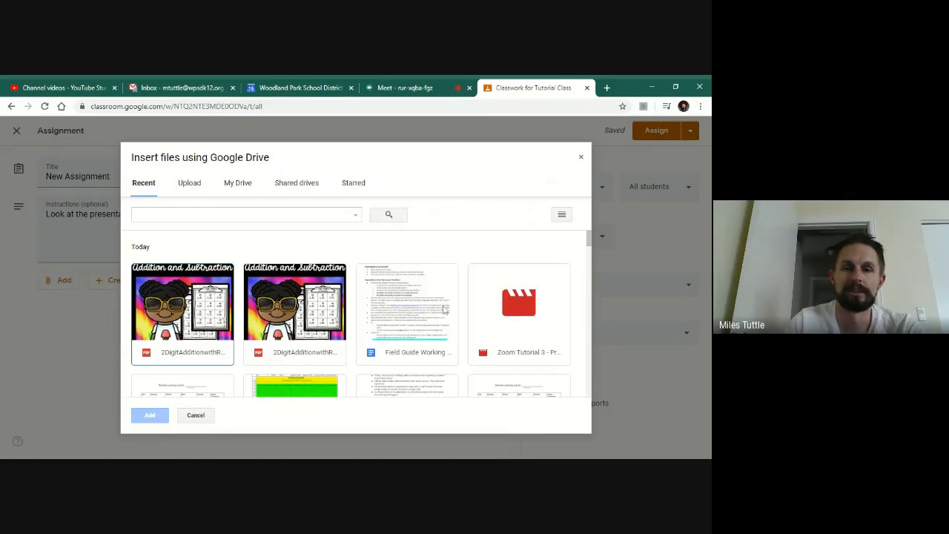
pyautogui.scroll(-3, 556, 295)
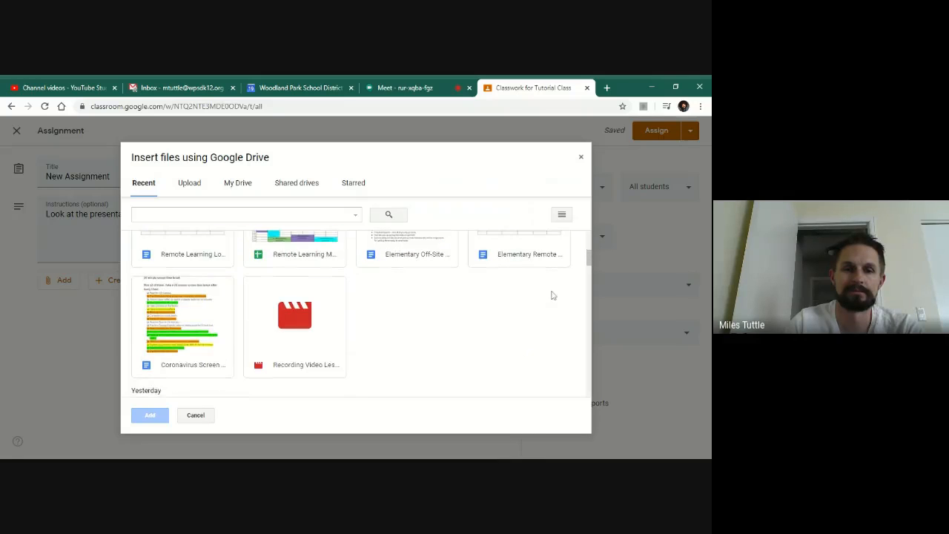
pyautogui.scroll(-2, 552, 295)
pyautogui.click(515, 287)
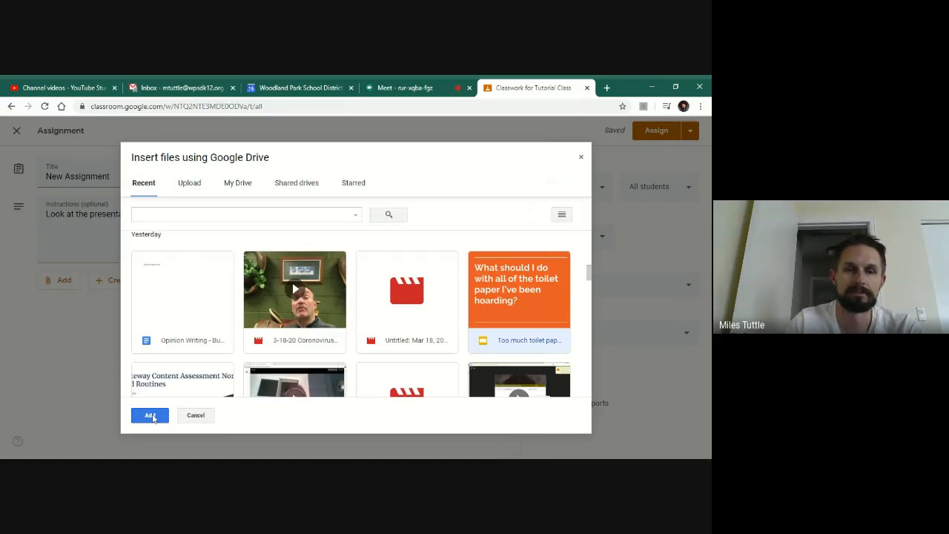
pyautogui.click(151, 416)
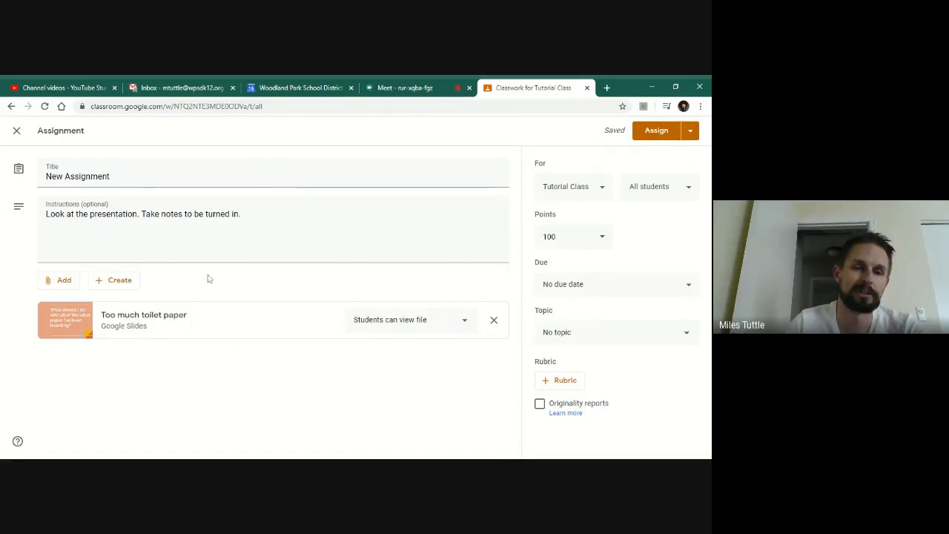
# - Attach the "Opinion Writing - Busy Bees" Google Docs file from Google Drive as well
pyautogui.click(122, 287)
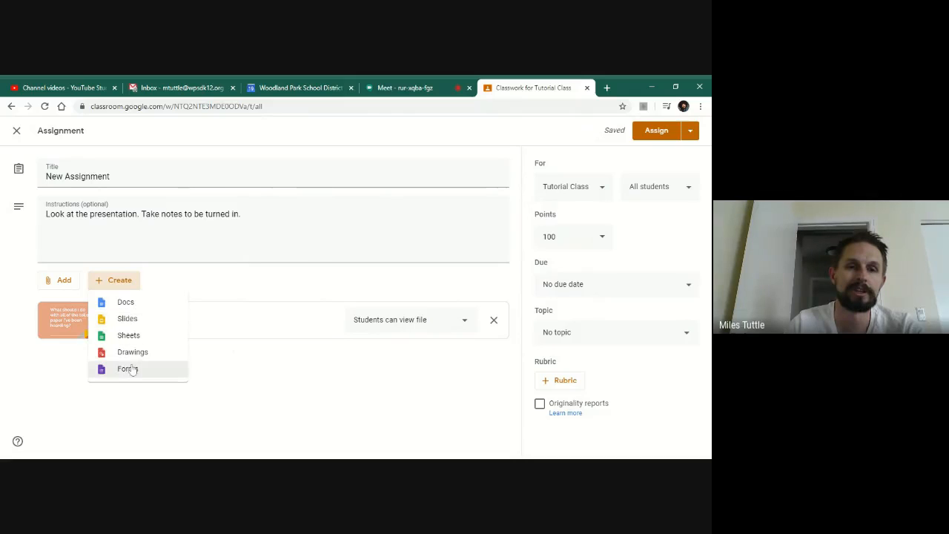
pyautogui.click(176, 280)
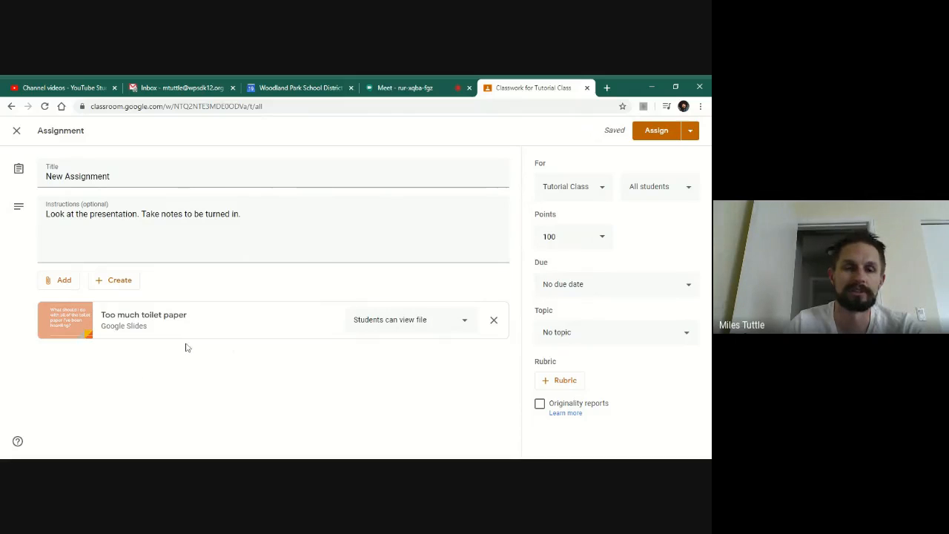
pyautogui.click(57, 281)
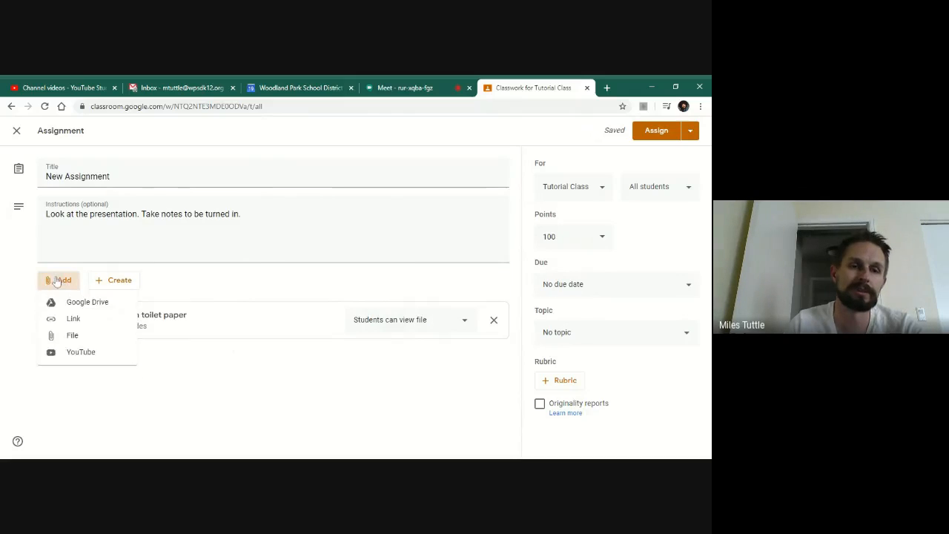
pyautogui.click(71, 303)
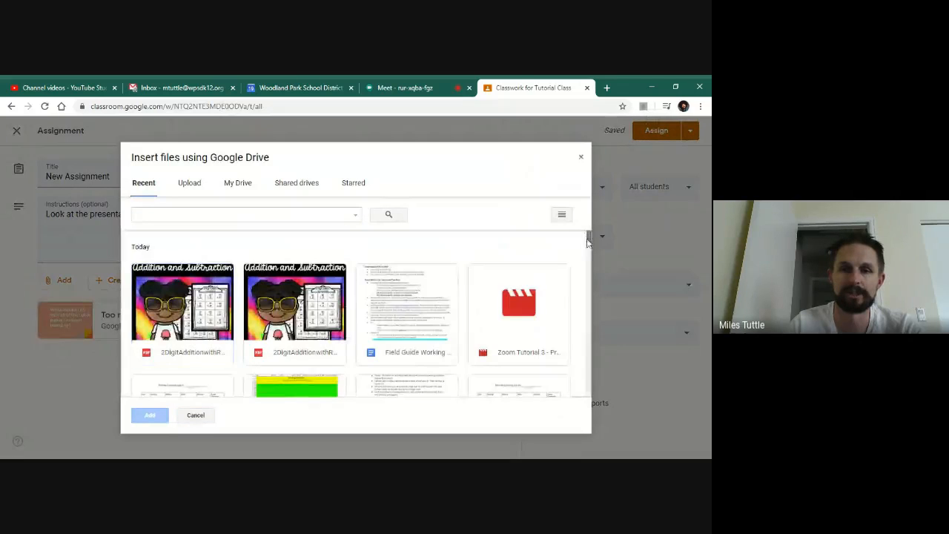
pyautogui.scroll(-3, 587, 252)
pyautogui.moveTo(588, 258)
pyautogui.mouseDown()
pyautogui.moveTo(585, 285)
pyautogui.moveTo(583, 271)
pyautogui.mouseUp()
pyautogui.click(179, 318)
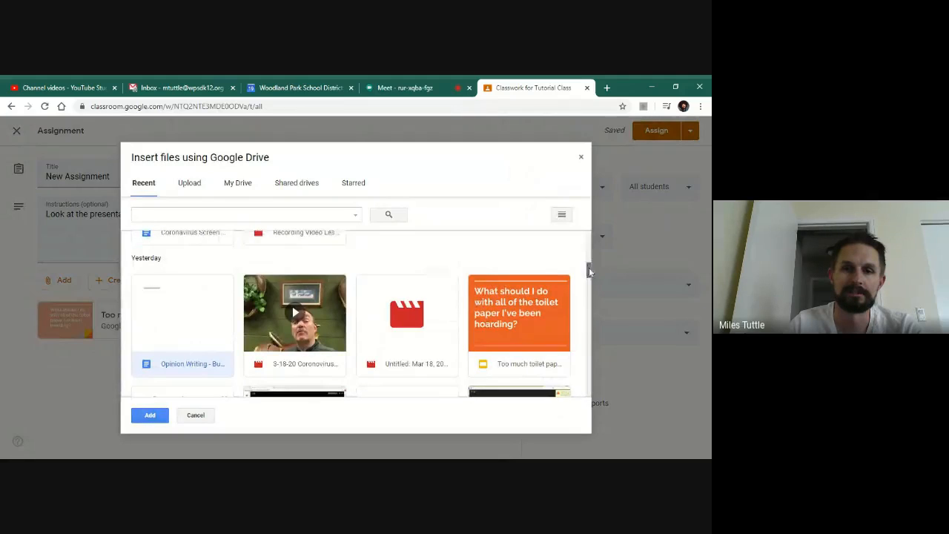
pyautogui.moveTo(589, 272)
pyautogui.mouseDown()
pyautogui.moveTo(589, 286)
pyautogui.moveTo(590, 272)
pyautogui.mouseUp()
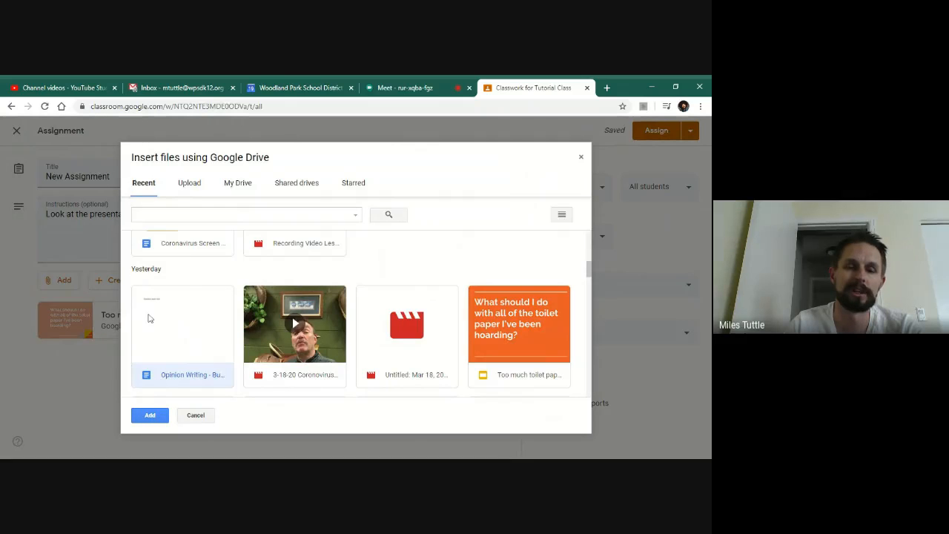
pyautogui.click(150, 414)
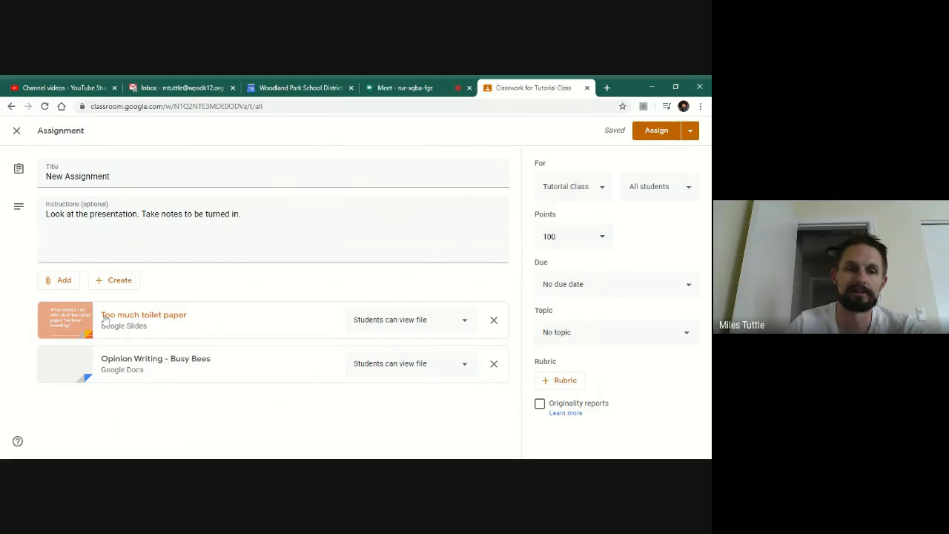
# - Set the "Opinion Writing - Busy Bees" attachment to make a copy for each student
pyautogui.click(398, 324)
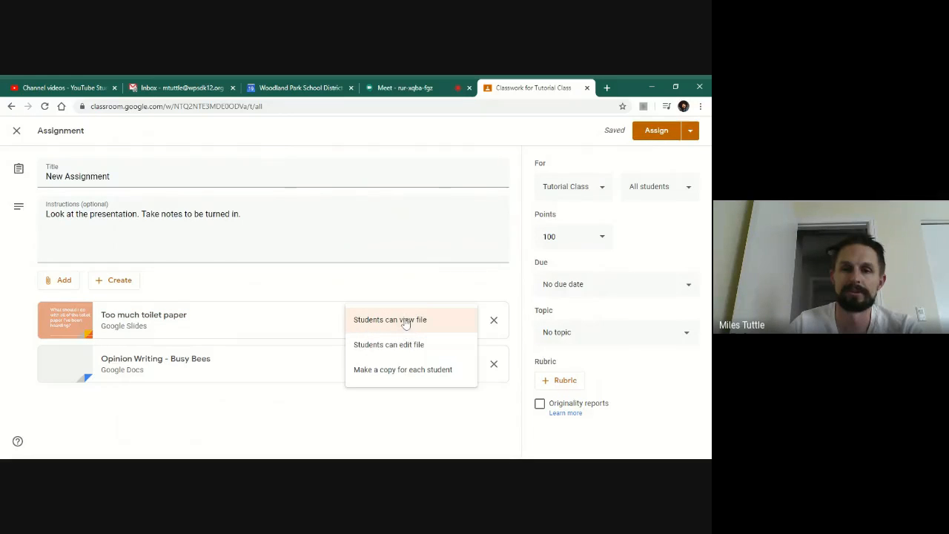
pyautogui.click(406, 323)
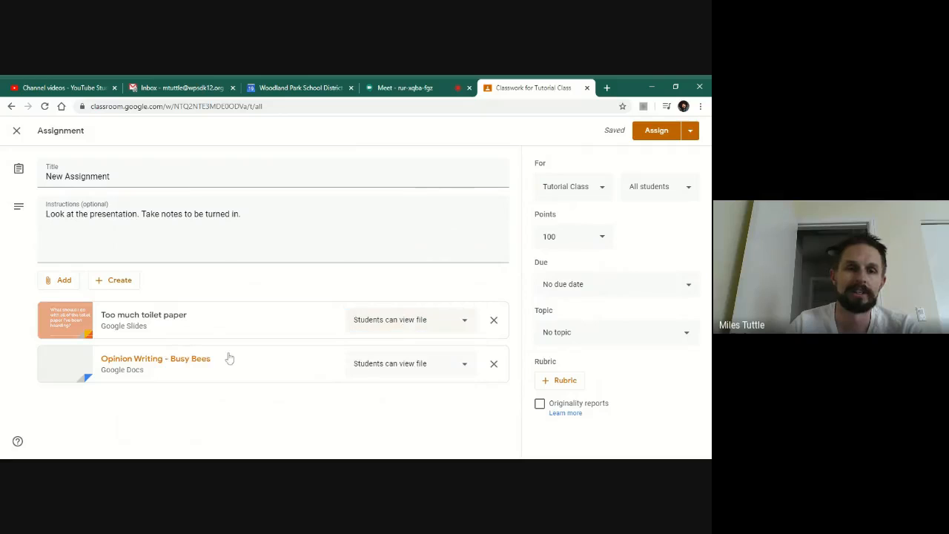
pyautogui.click(396, 368)
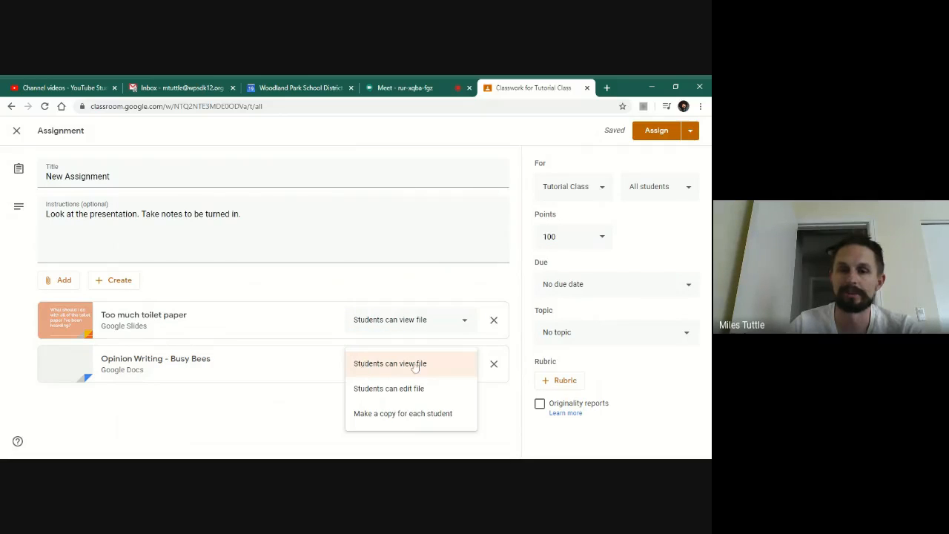
pyautogui.click(383, 413)
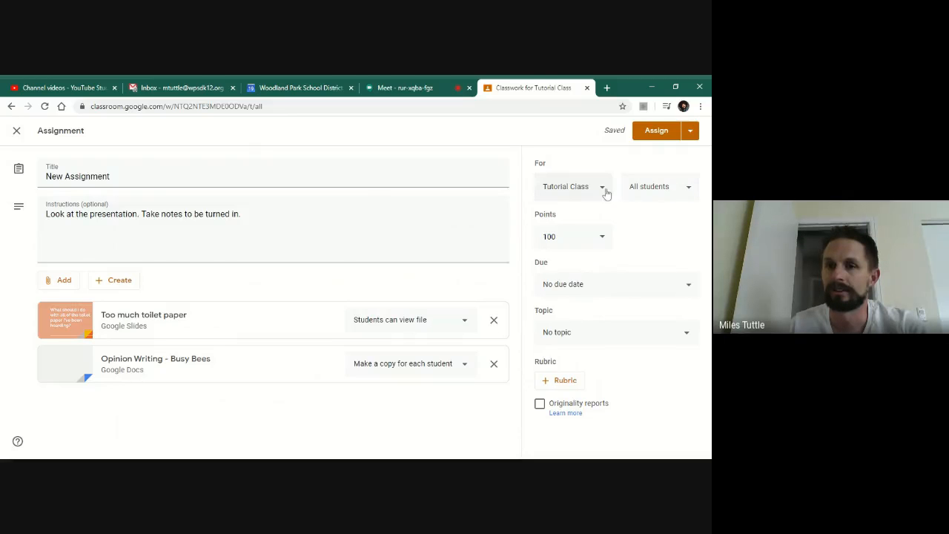
# - Check the student recipients and set the assignment's points to Ungraded
pyautogui.click(693, 194)
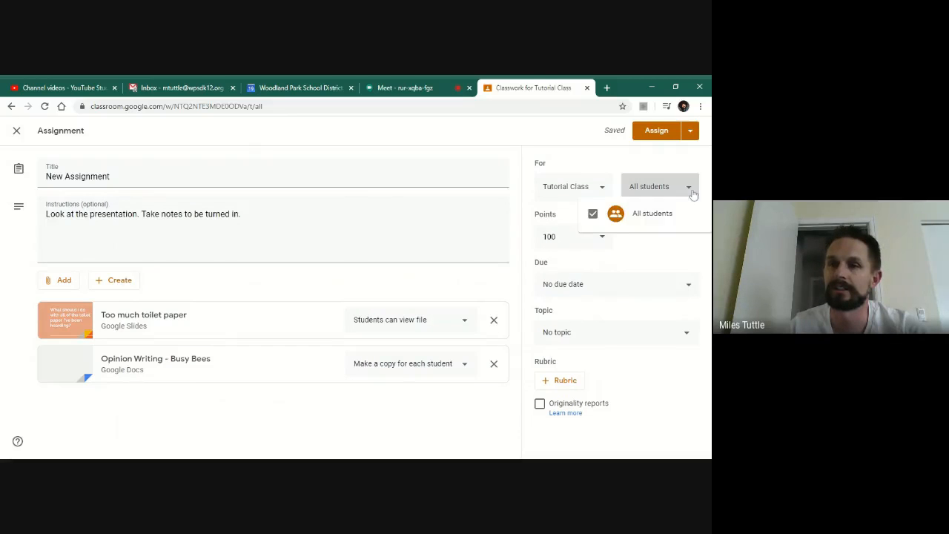
pyautogui.click(693, 194)
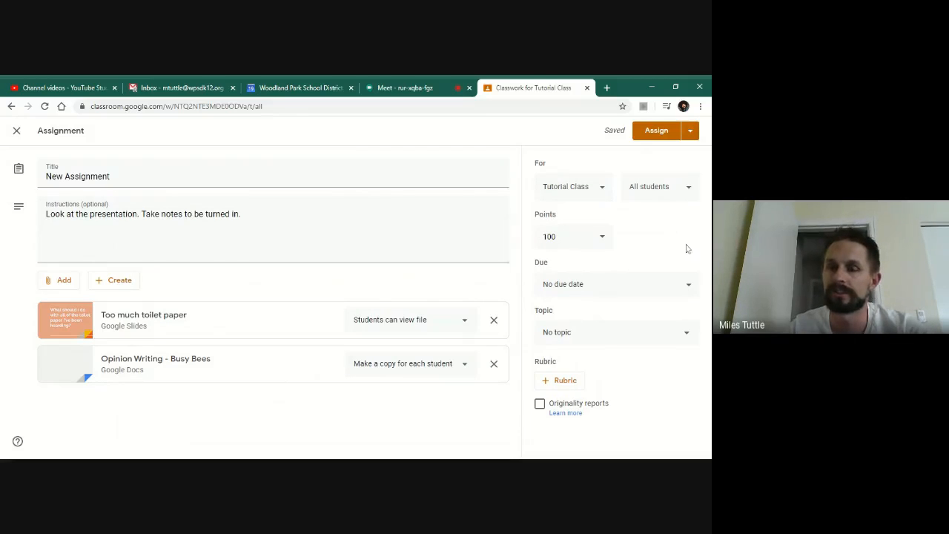
pyautogui.click(601, 239)
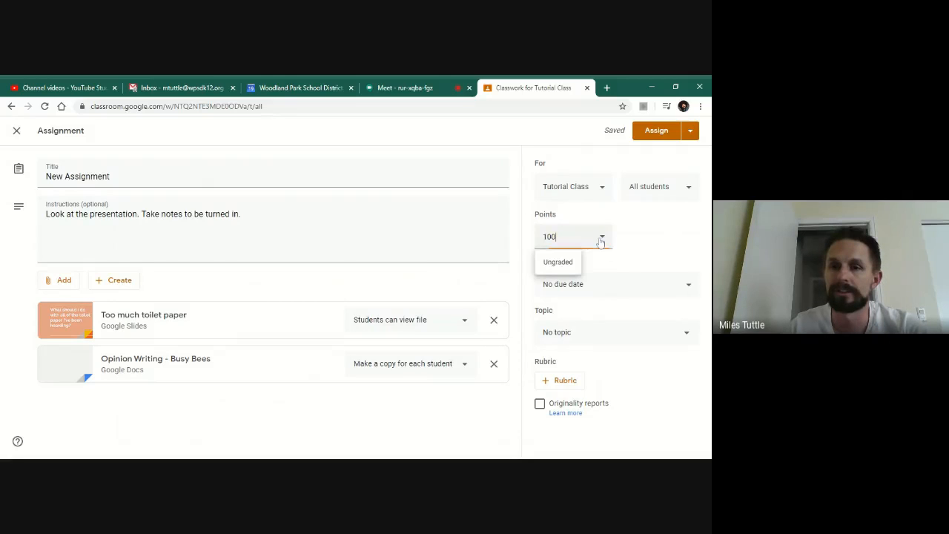
pyautogui.click(557, 262)
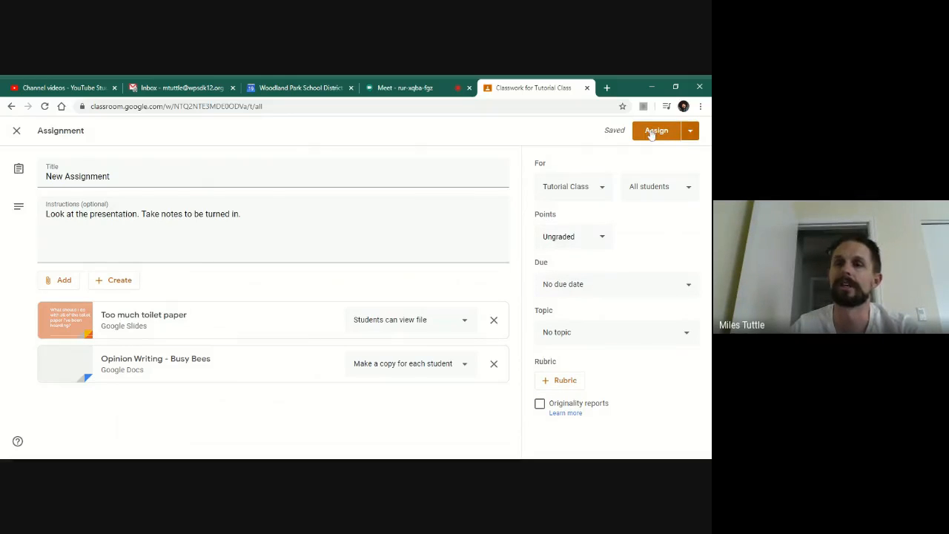
# - Assign the assignment to the class immediately
pyautogui.click(690, 132)
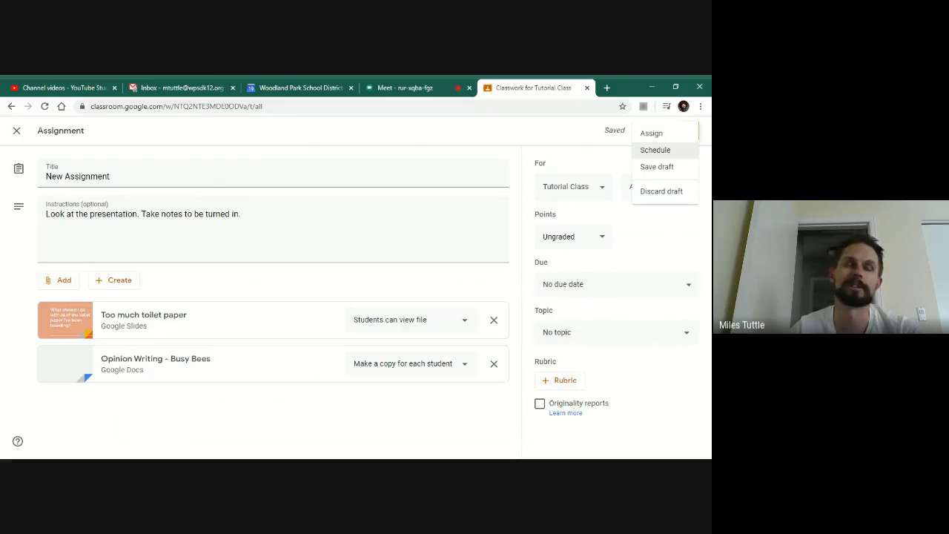
pyautogui.click(651, 133)
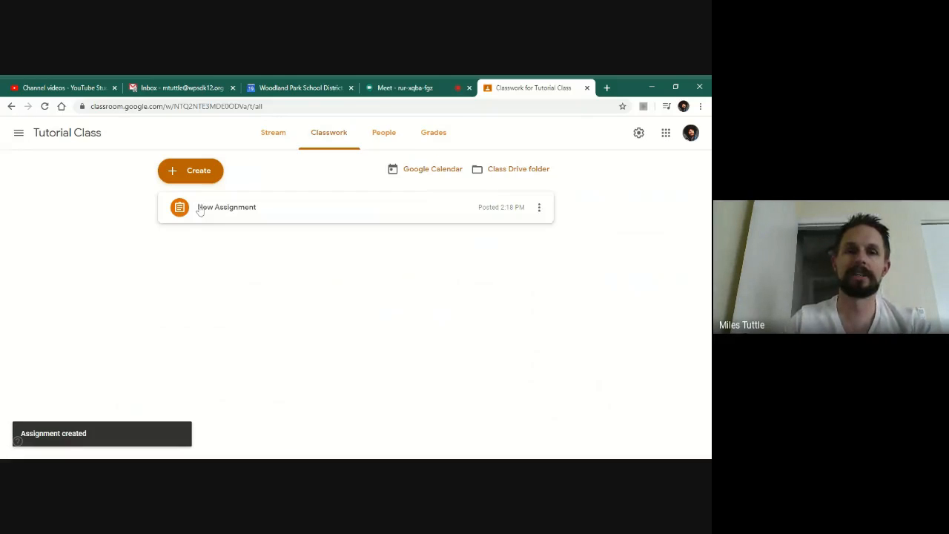
# - View the class stream, then switch to the Google Meet tab
pyautogui.click(271, 134)
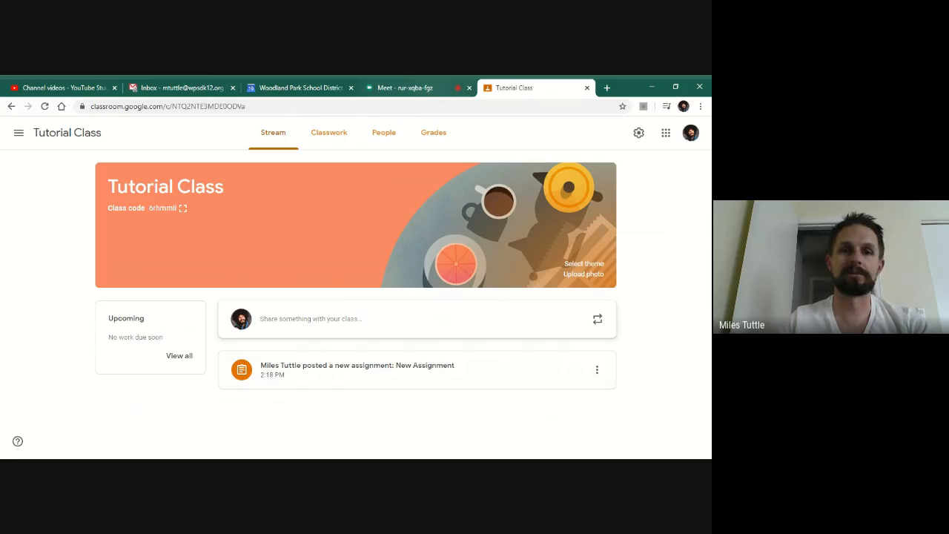
pyautogui.click(430, 89)
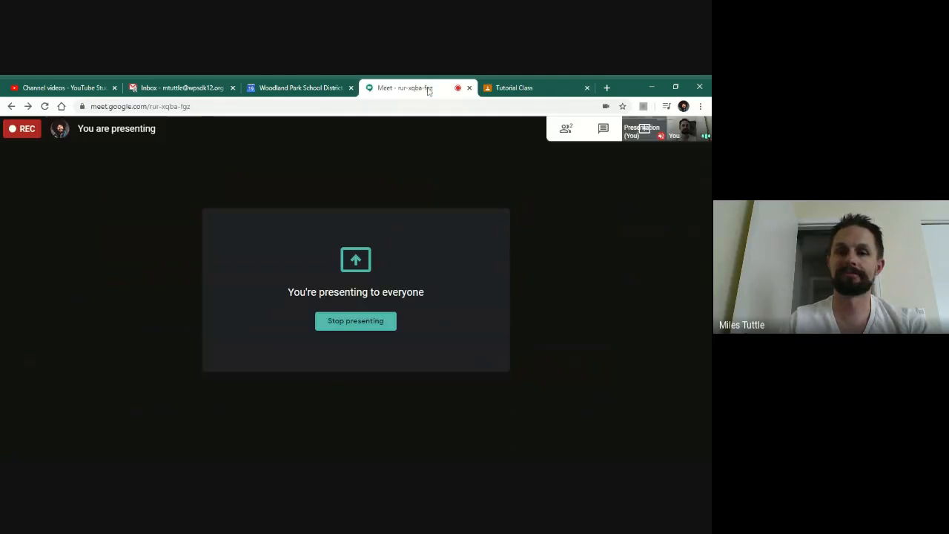